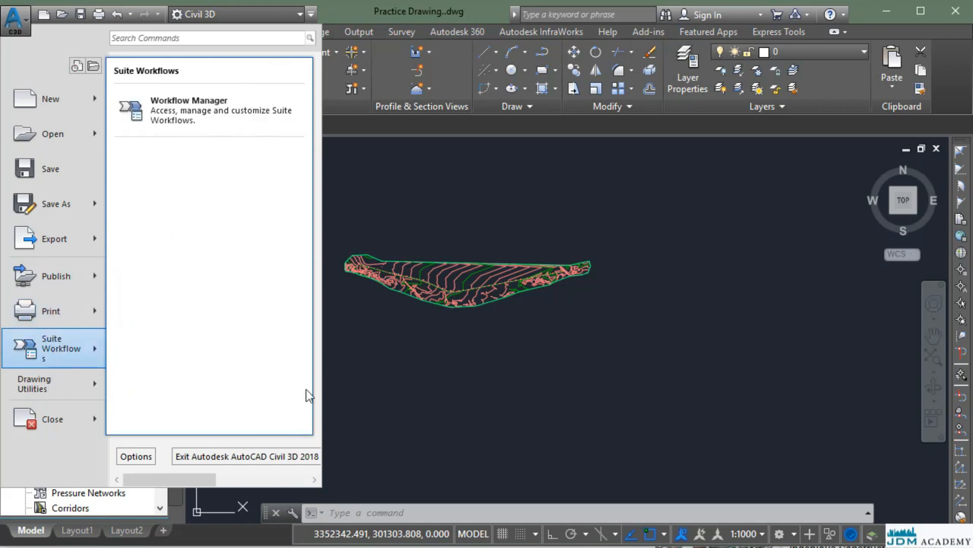
Add the Alignment command to the Quick Access Toolbar and remove it again
left_click(391, 408)
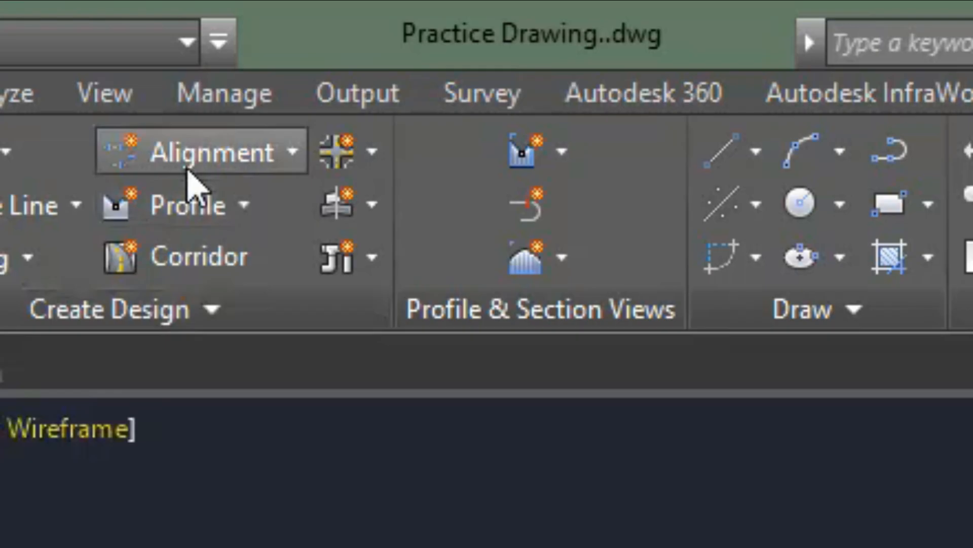
right_click(188, 171)
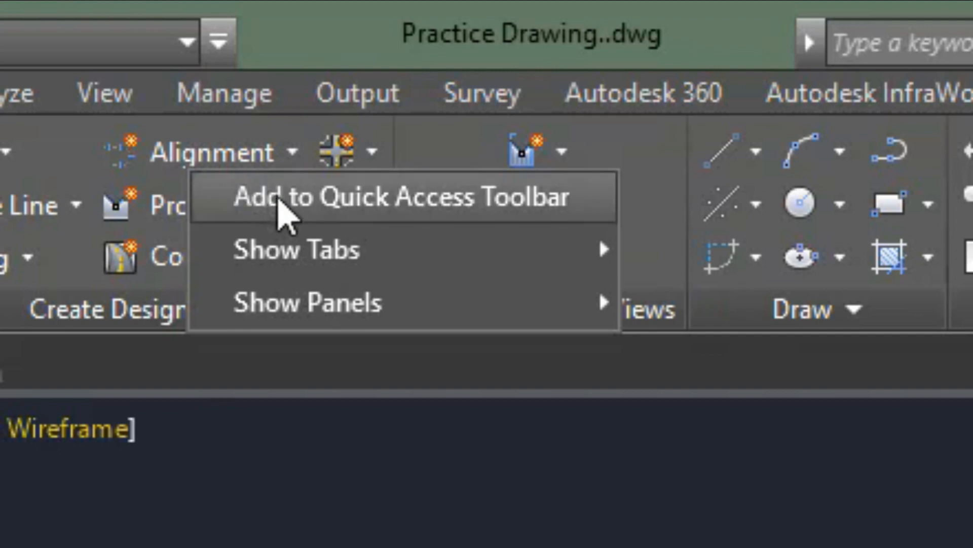
left_click(278, 198)
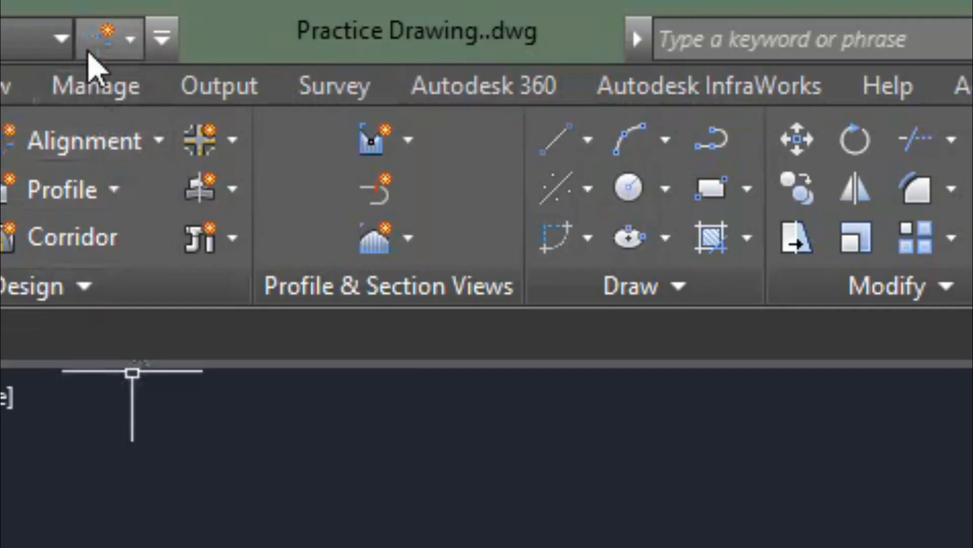
right_click(312, 17)
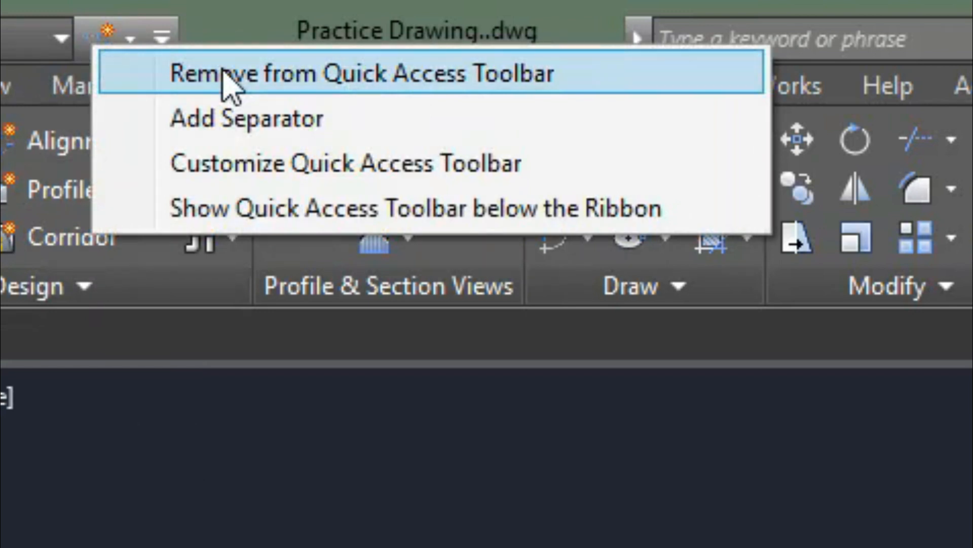
left_click(231, 84)
left_click(298, 302)
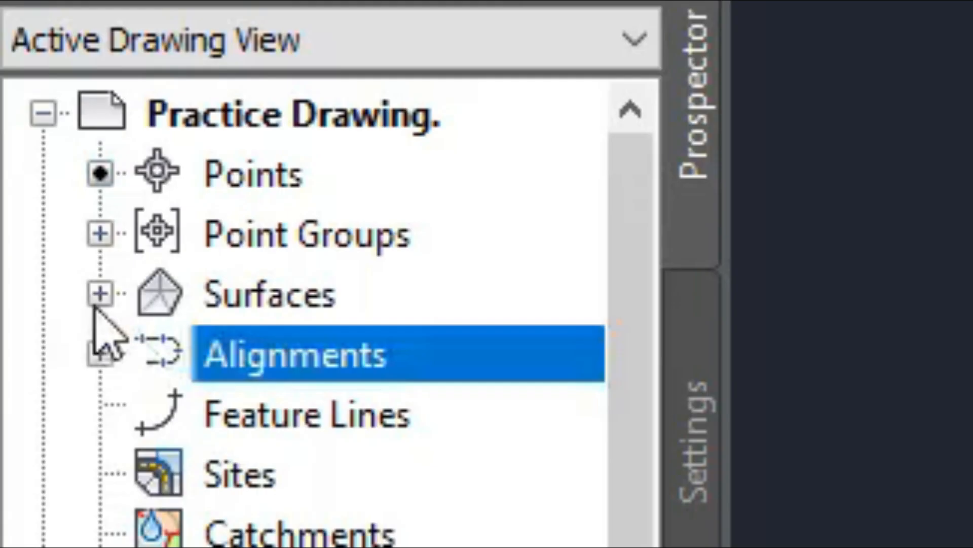
Expand the drawing's Surfaces collection in the Prospector and look at the actions offered for the EG surface
left_click(26, 251)
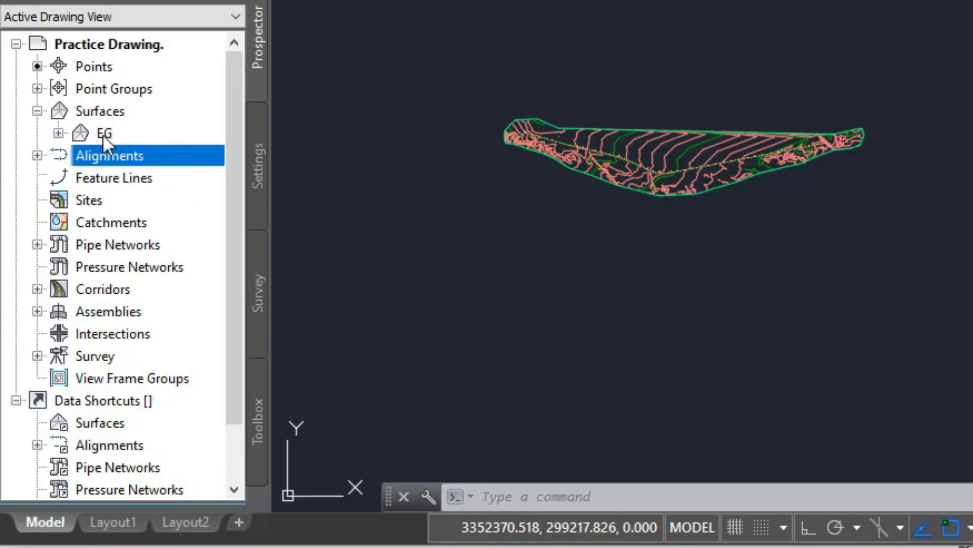
right_click(103, 137)
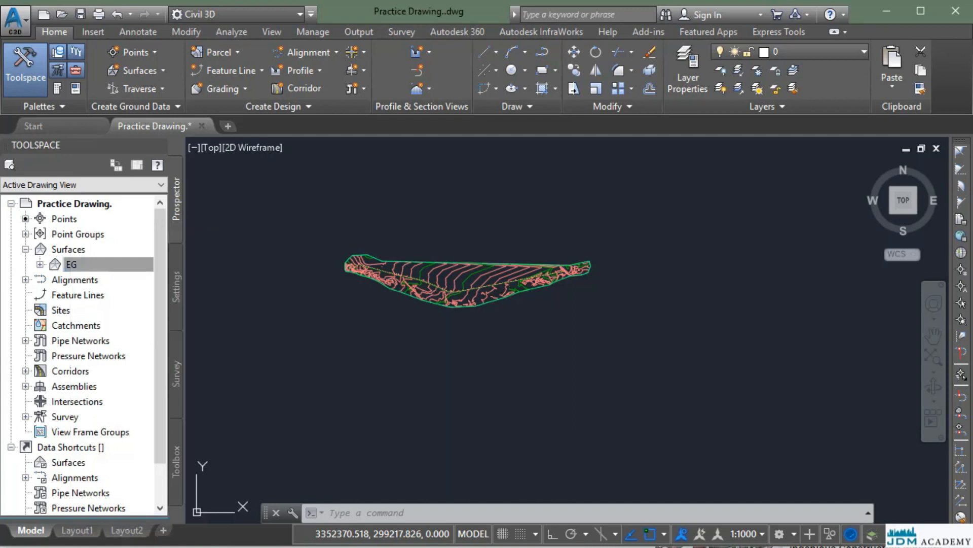
left_click(342, 314)
left_click(265, 344)
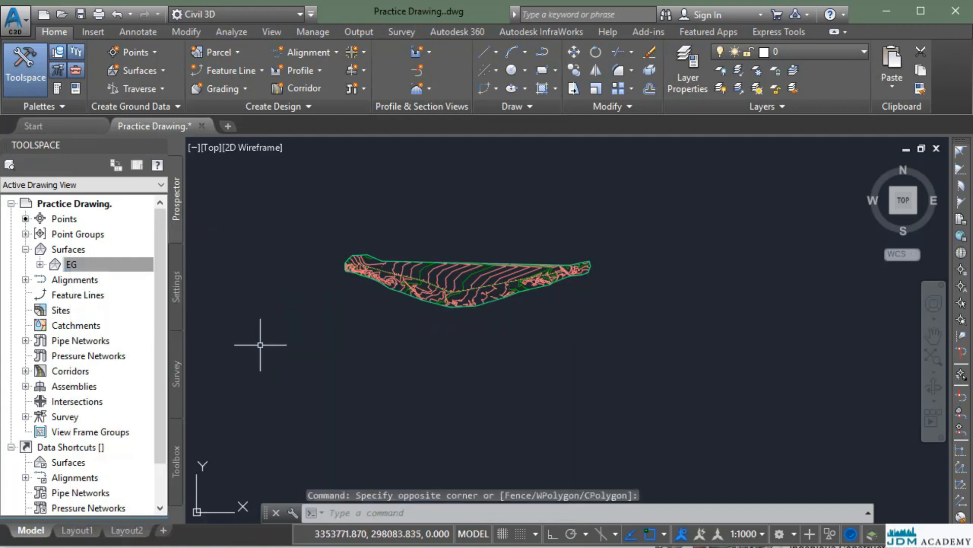
Examine the surface styles and surface label styles in the drawing settings, widening the Toolspace so their full names can be read
left_click(178, 287)
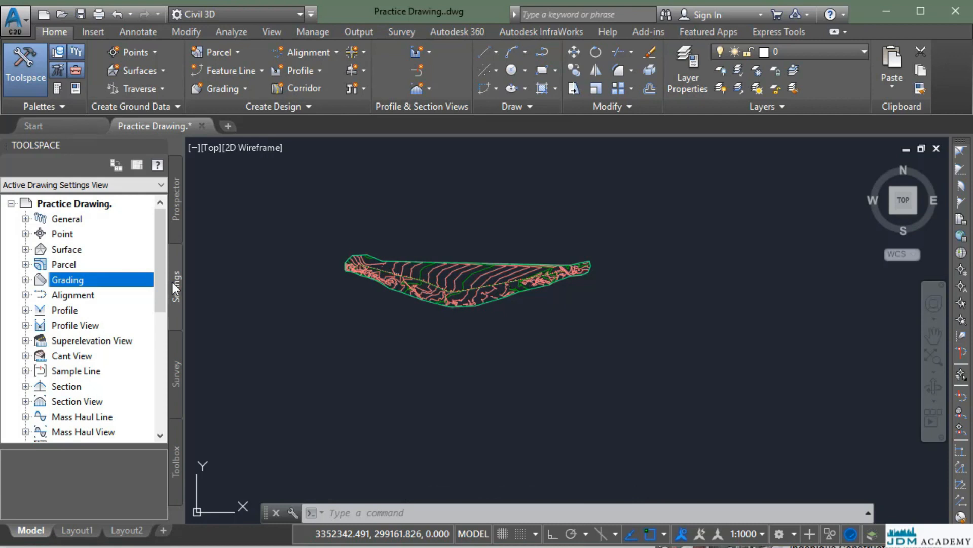
left_click(25, 249)
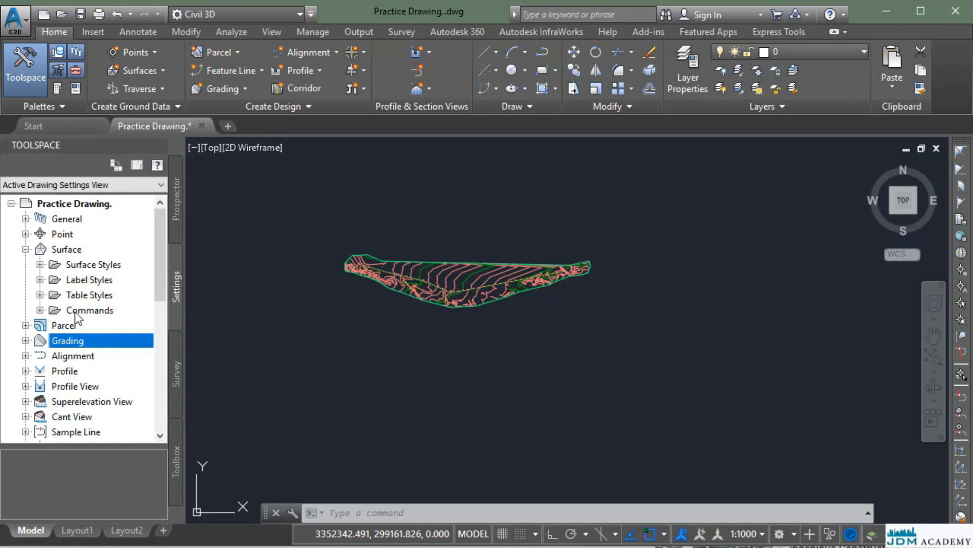
left_click(40, 264)
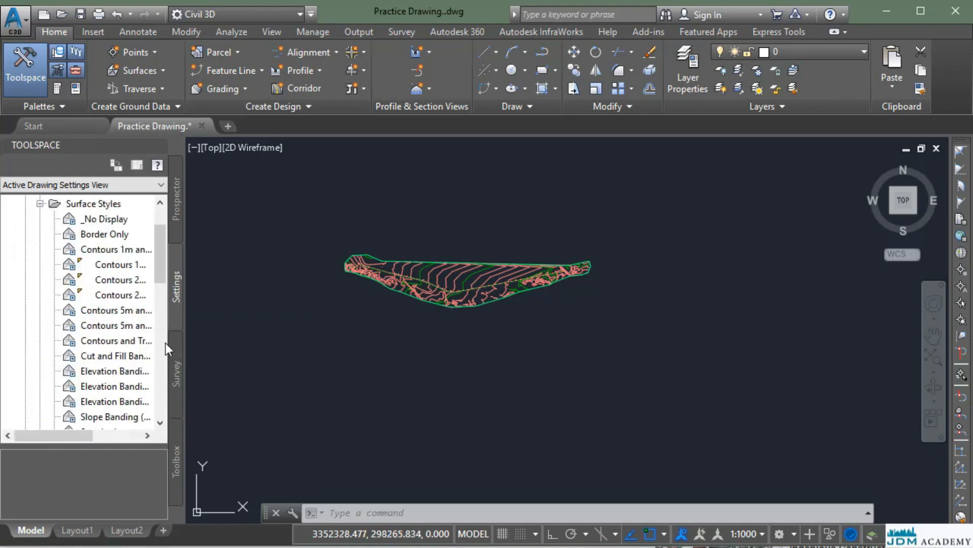
left_click_drag(186, 359, 341, 360)
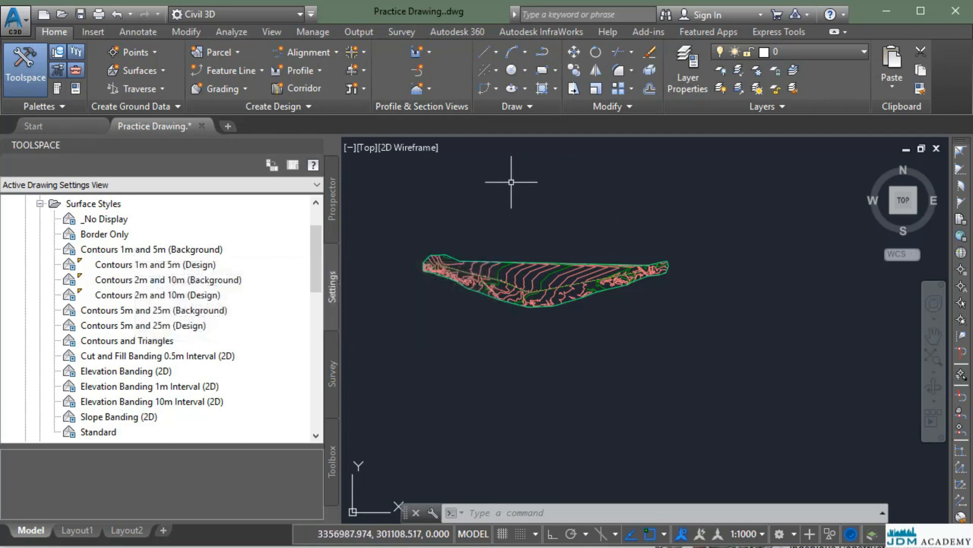
scroll(245, 299, "down", 2)
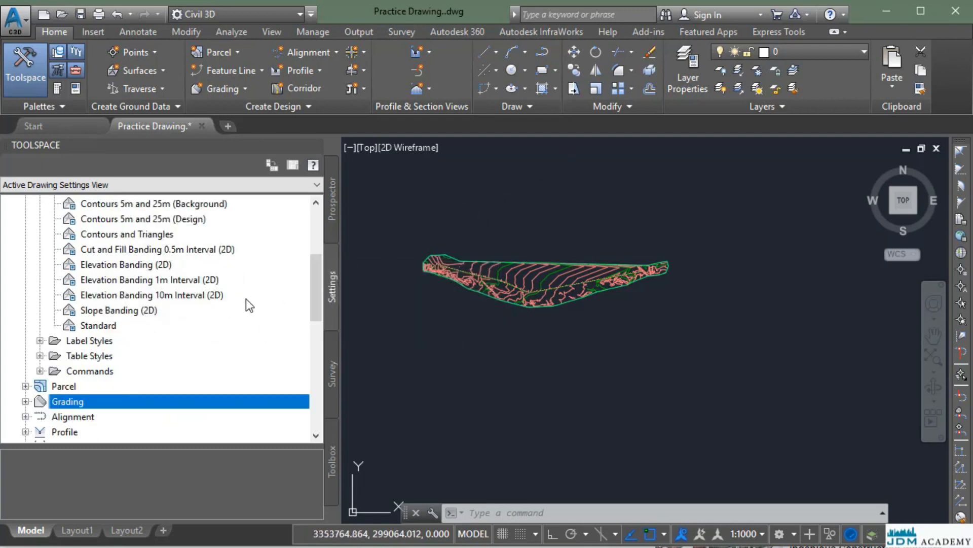
left_click(40, 340)
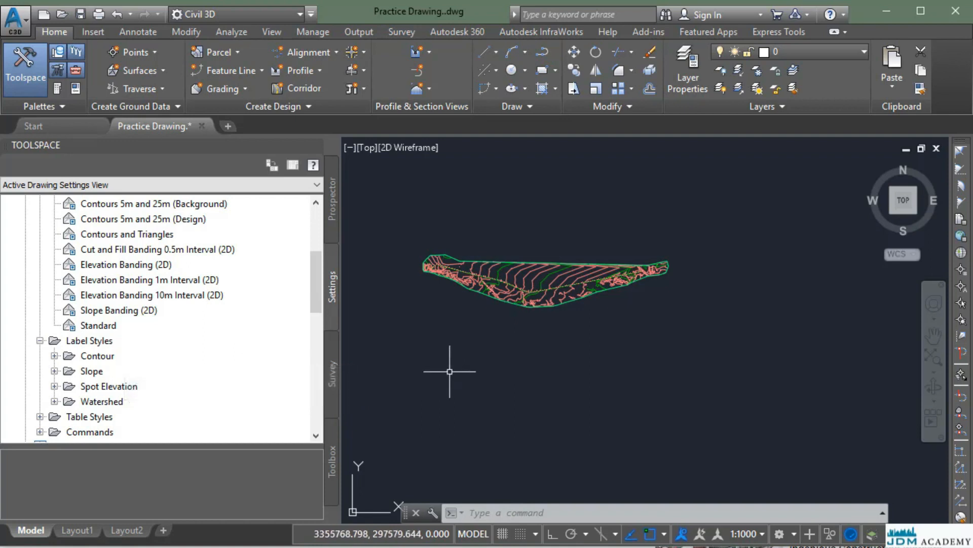
mouse_move(470, 332)
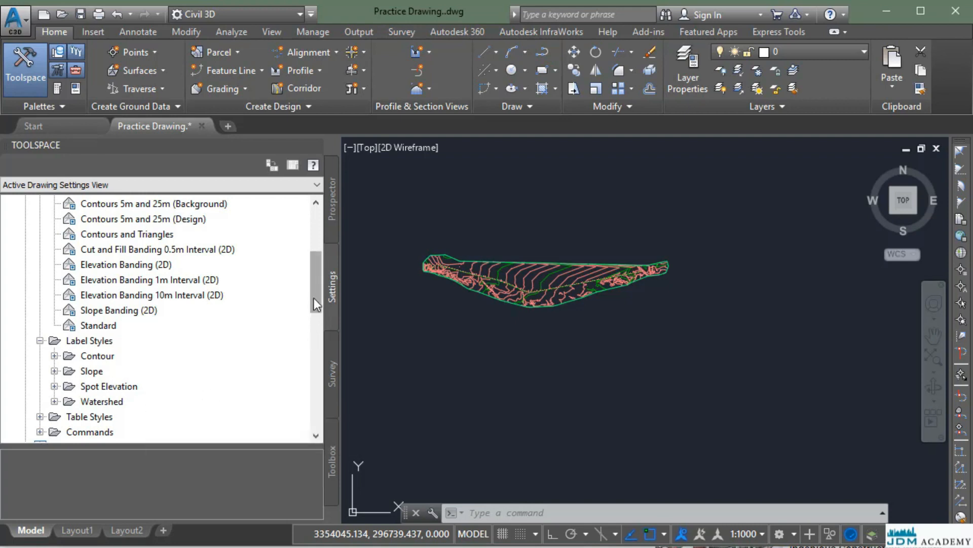
Review the command settings of the CreateSurface command under the surface commands and close them
left_click_drag(314, 297, 315, 330)
left_click(39, 295)
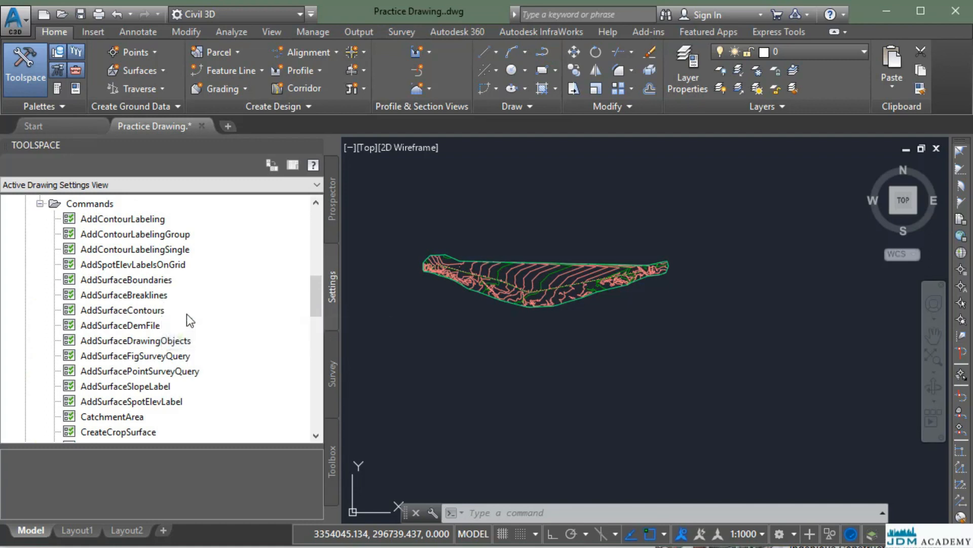
left_click_drag(315, 285, 319, 299)
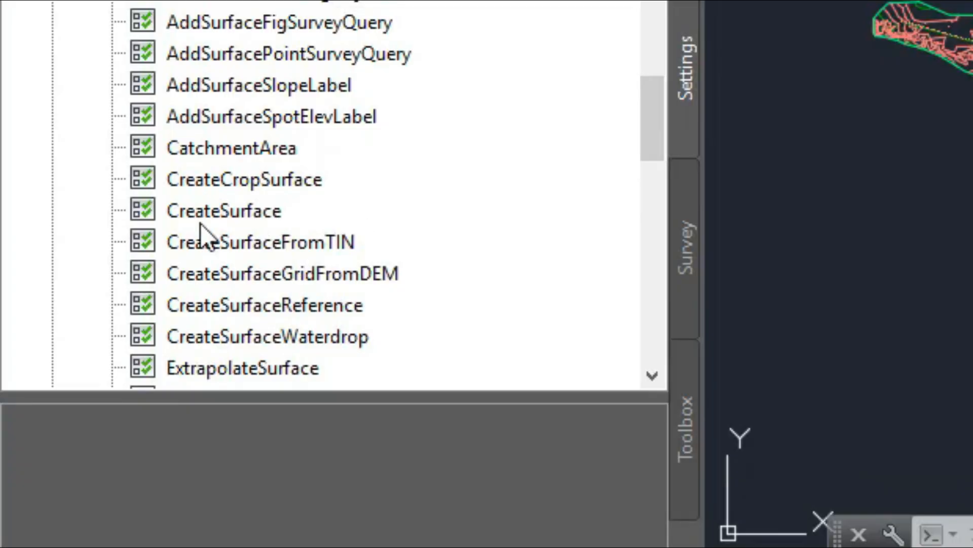
left_click(206, 217)
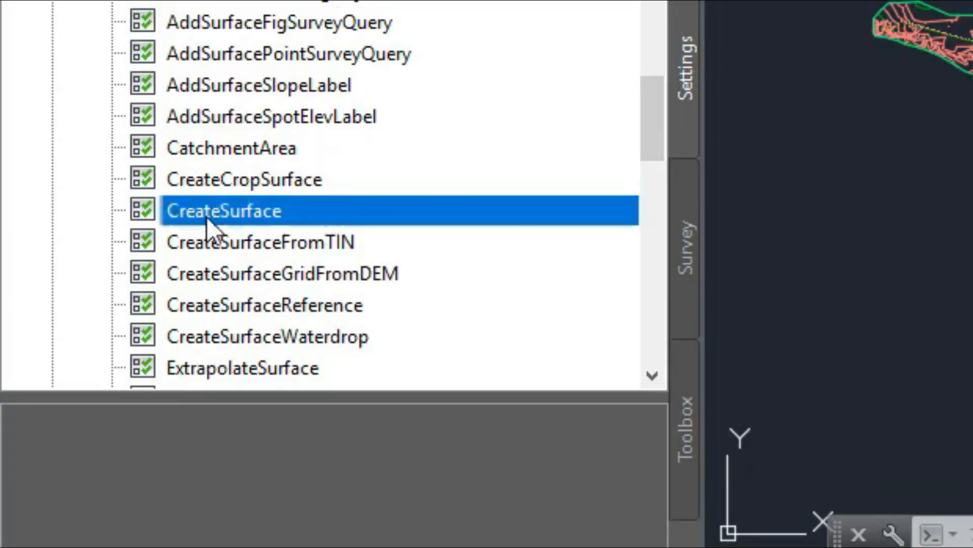
right_click(207, 217)
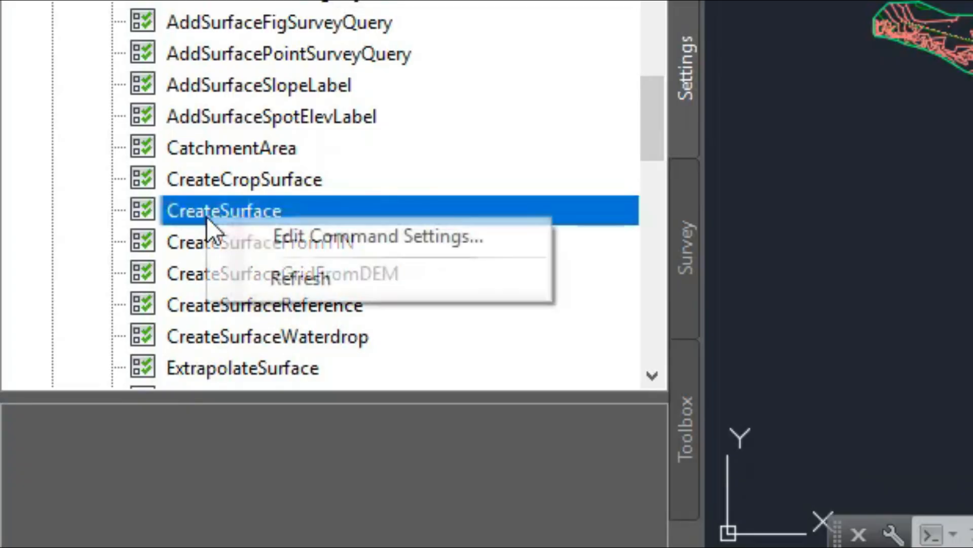
left_click(319, 231)
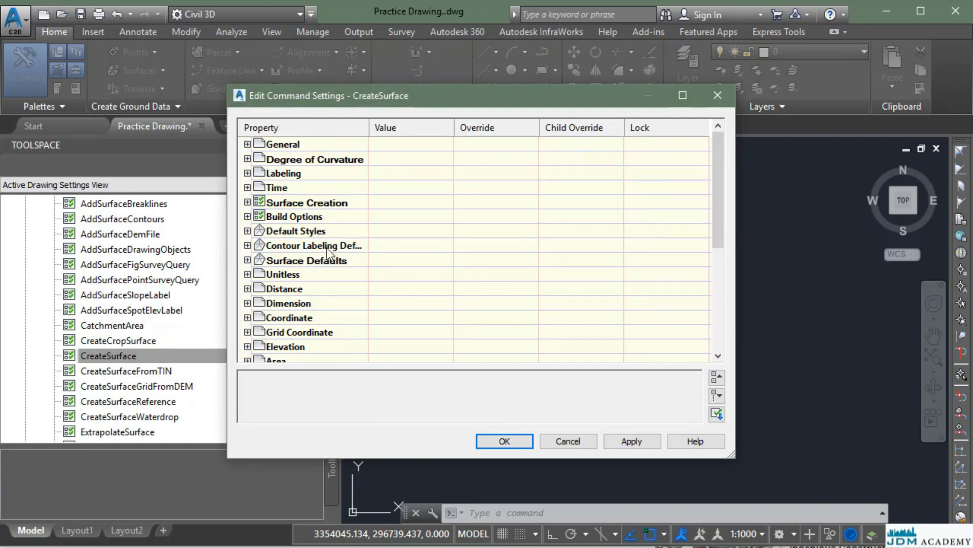
left_click(504, 447)
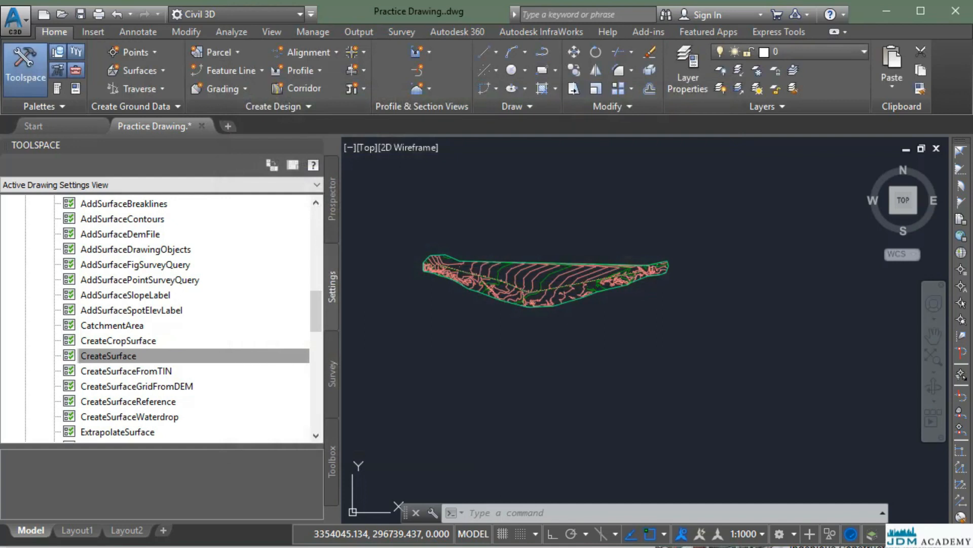
View the Survey content of the Toolspace and examine the alignment reports in the Toolbox's Reports Manager, including the actions for Alignment_Curve
left_click(332, 395)
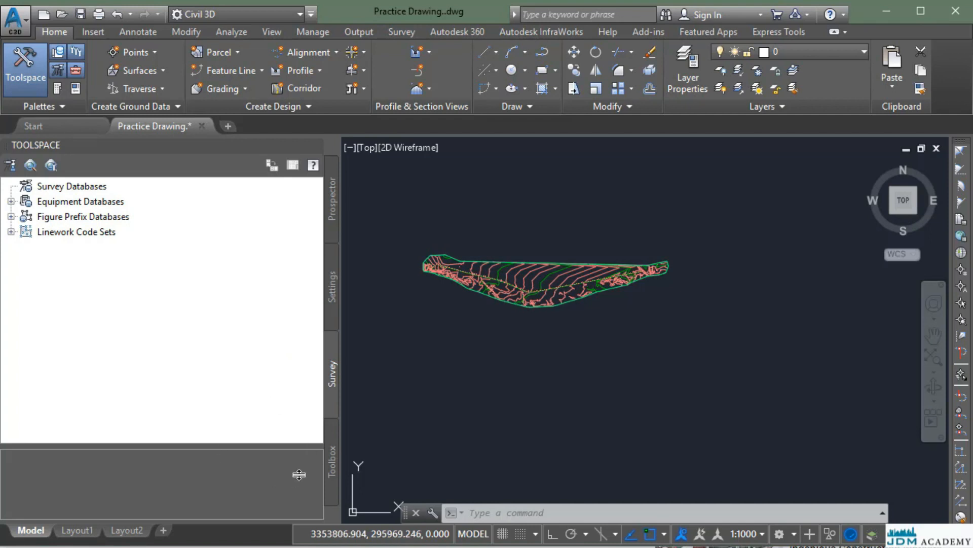
left_click(328, 467)
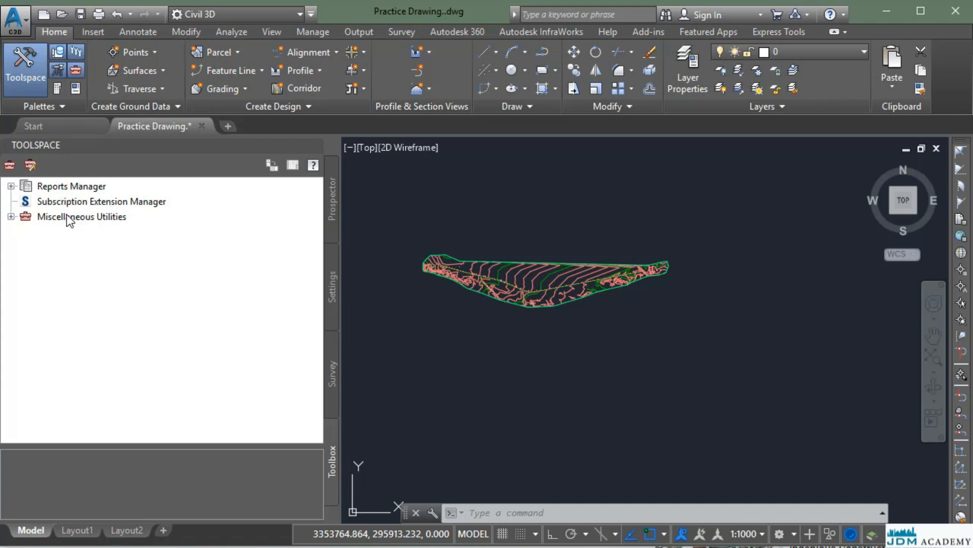
left_click(10, 186)
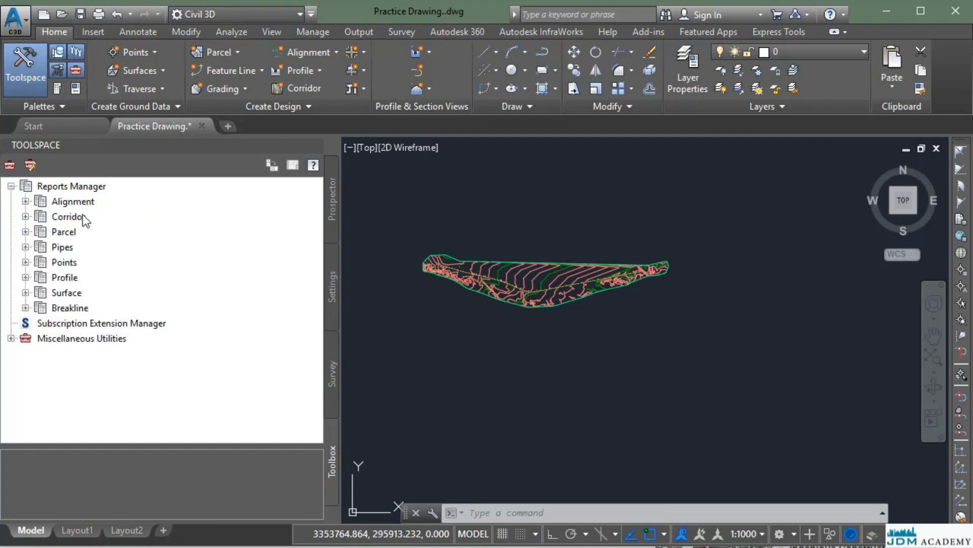
left_click(25, 201)
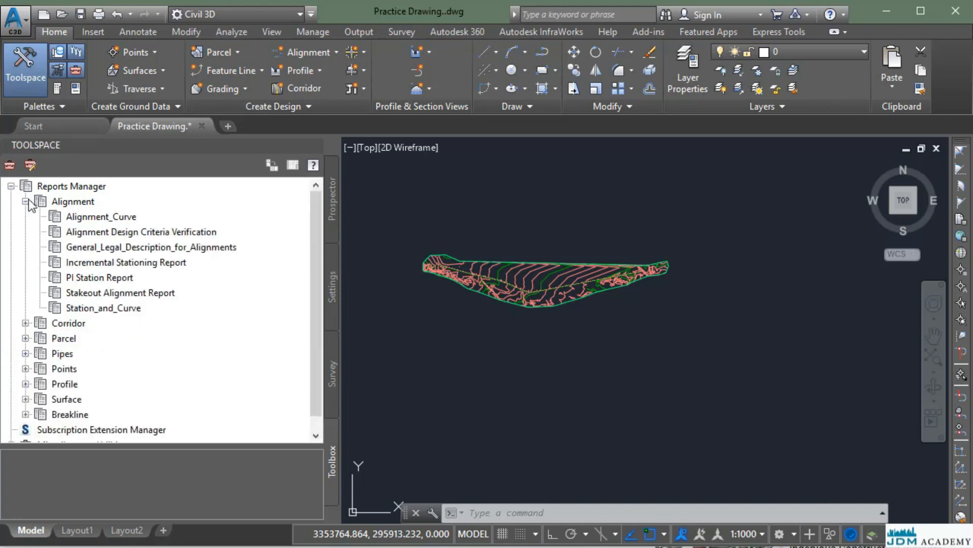
right_click(92, 217)
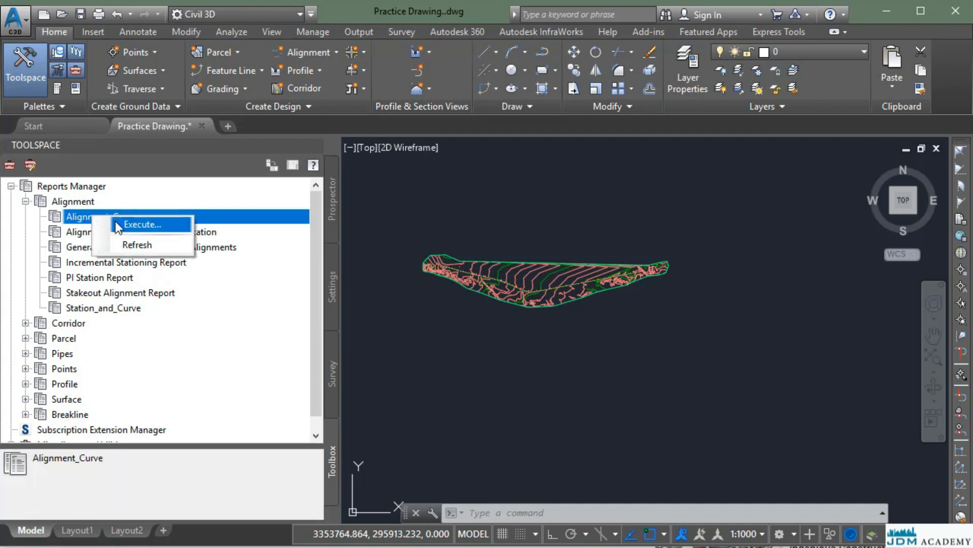
left_click(317, 275)
Expand the Miscellaneous Utilities in the Toolbox and narrow the Toolspace to enlarge the drawing area
scroll(318, 275, "down", 1)
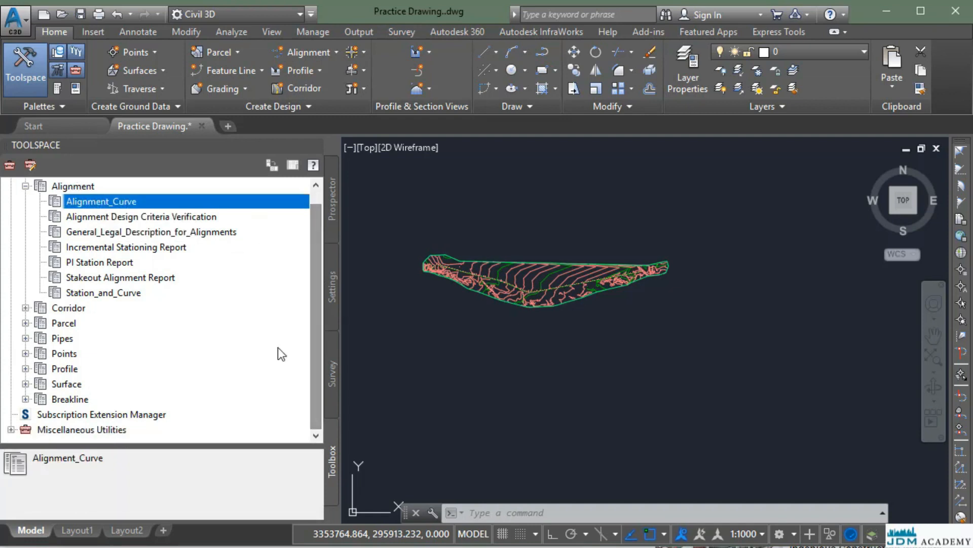
left_click(11, 429)
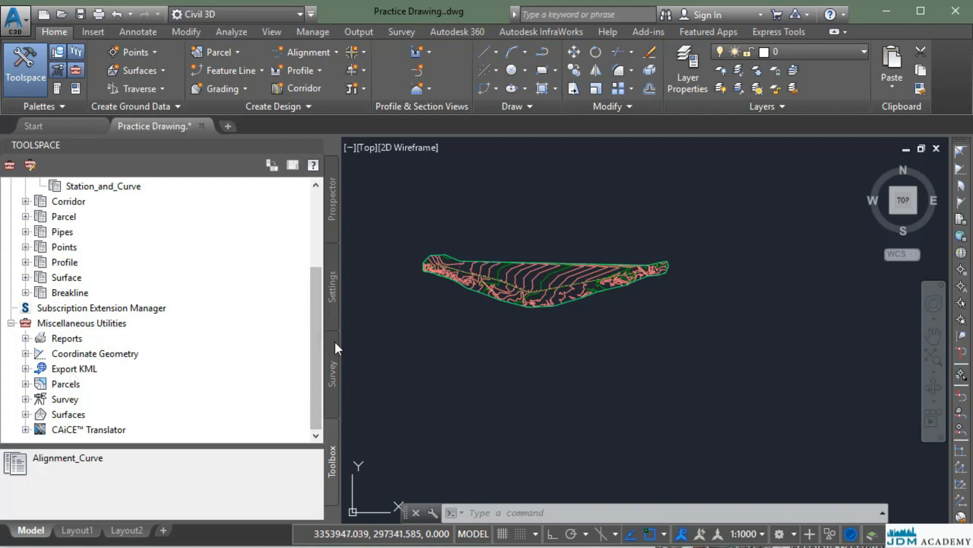
left_click_drag(286, 340, 169, 327)
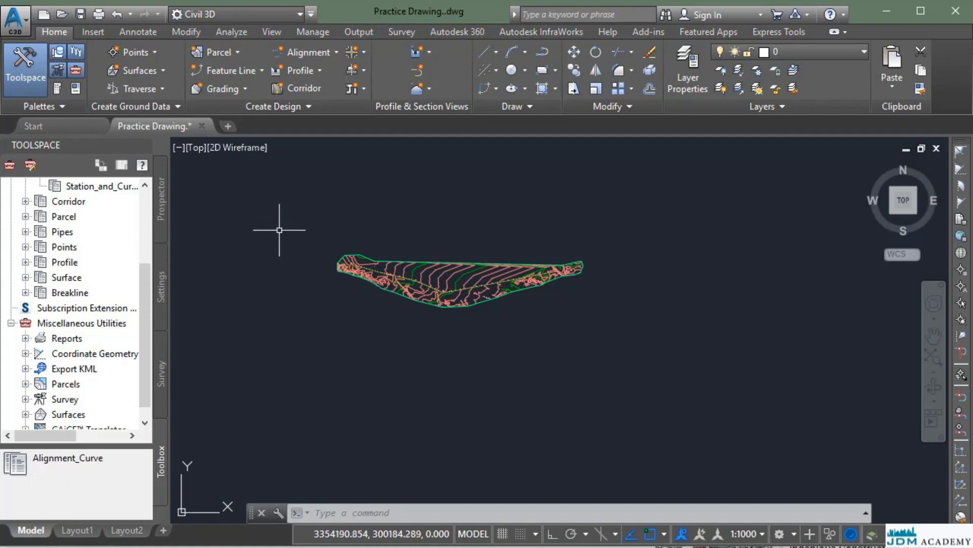
Look through the Insert, Annotate and Modify tool sets on the ribbon and return to the Home tools
left_click(97, 32)
left_click(139, 32)
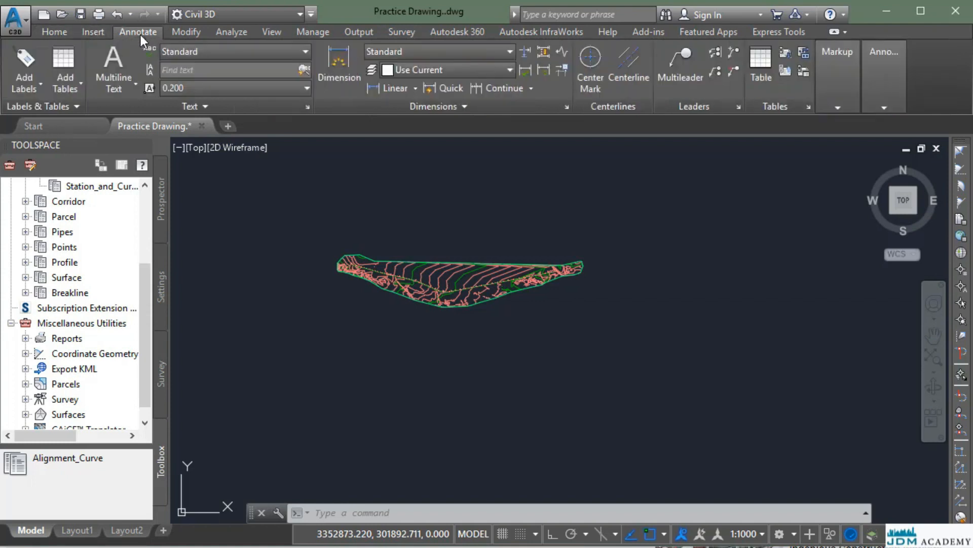
left_click(186, 32)
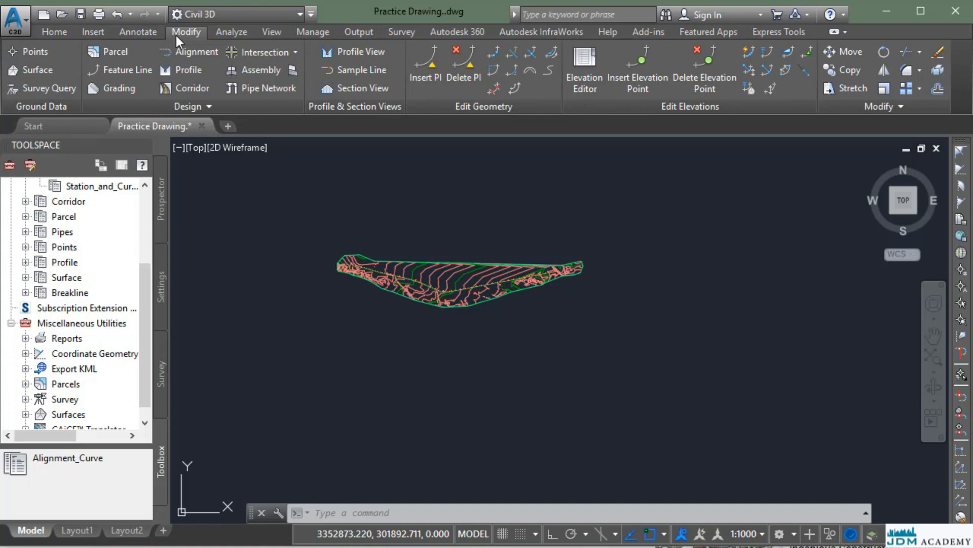
left_click(56, 33)
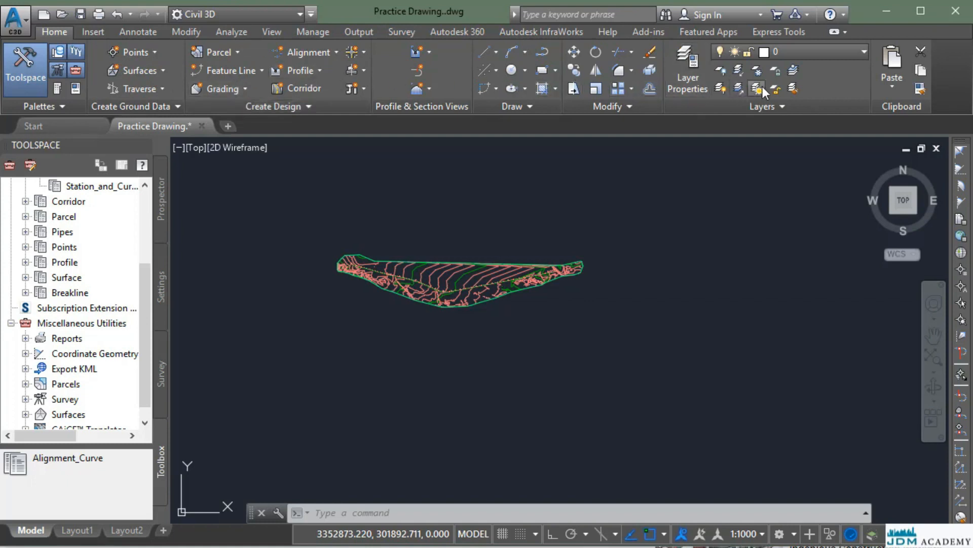
Select the EG surface in the drawing to examine its contextual TIN surface tools and clear the selection
scroll(305, 208, "up", 3)
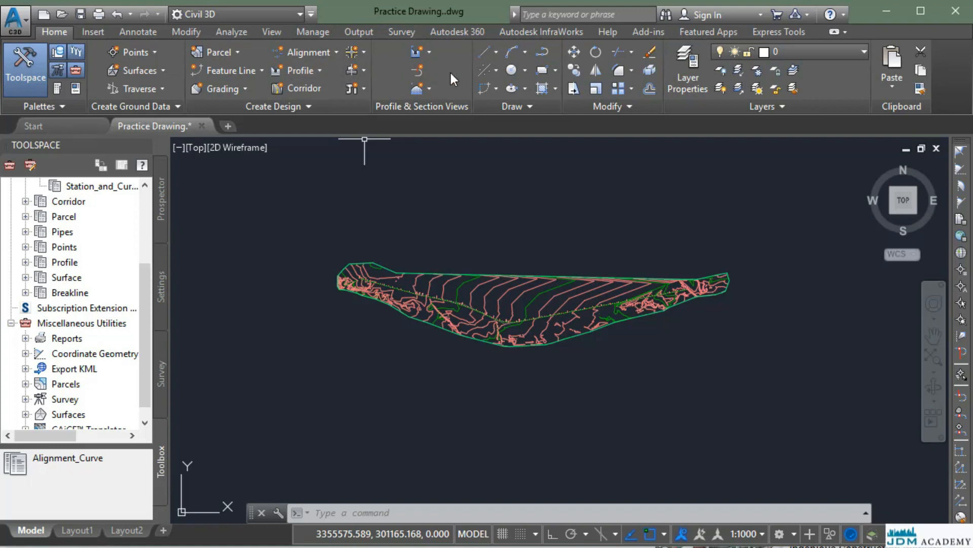
key("Escape")
left_click(501, 283)
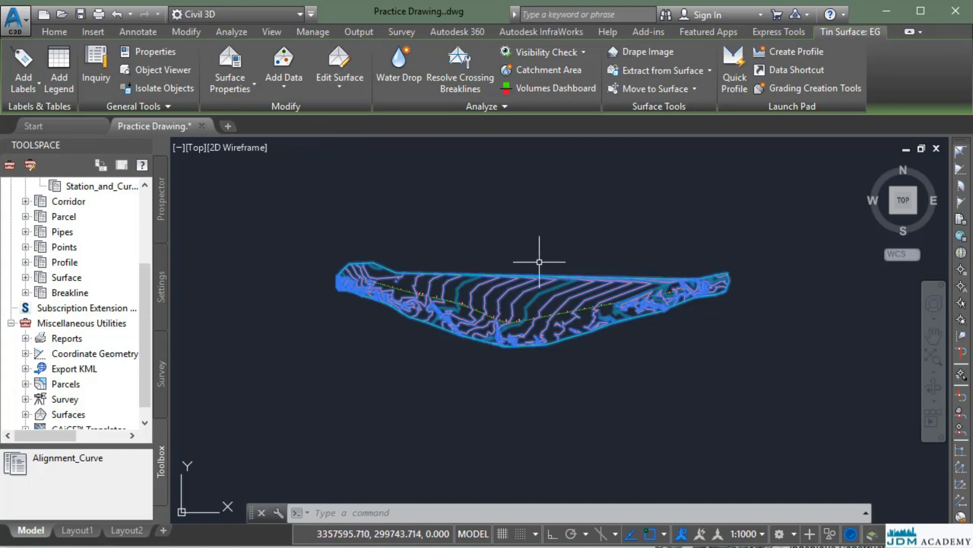
scroll(515, 262, "up", 6)
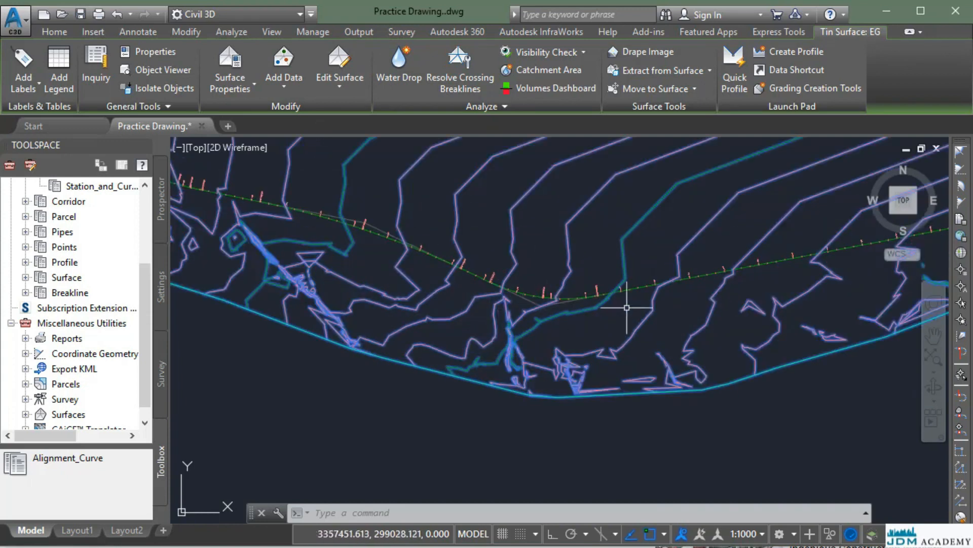
left_click(627, 307)
left_click(610, 262)
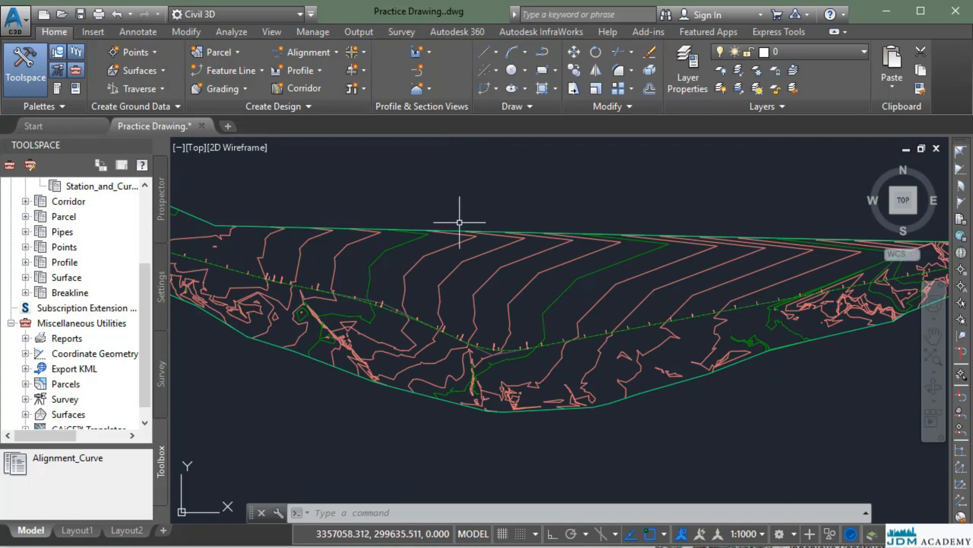
left_click(429, 254)
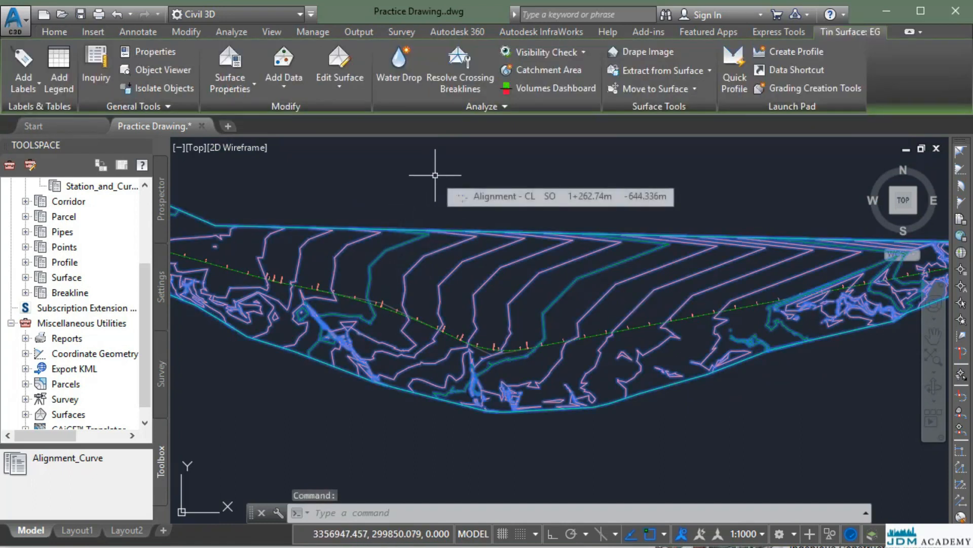
key("Escape")
key("Escape")
scroll(435, 172, "down", 3)
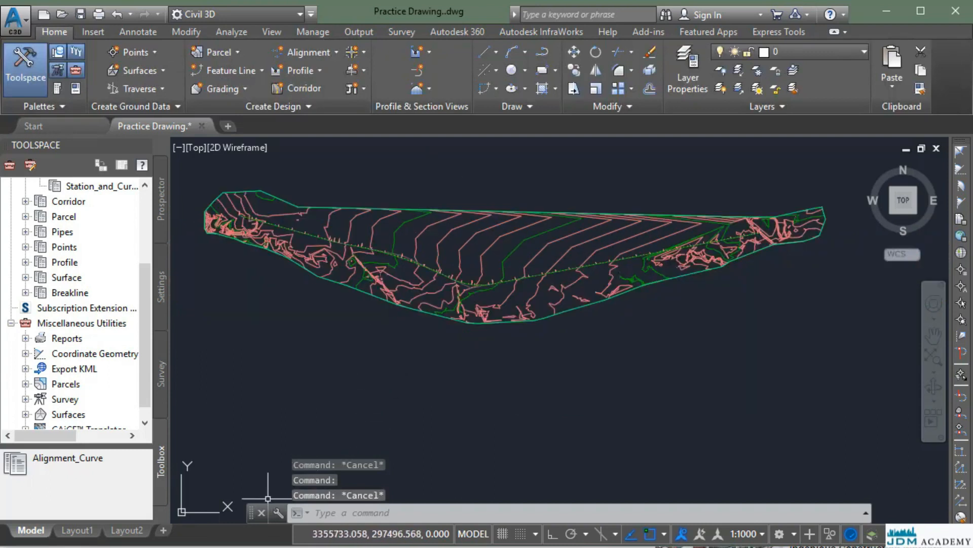